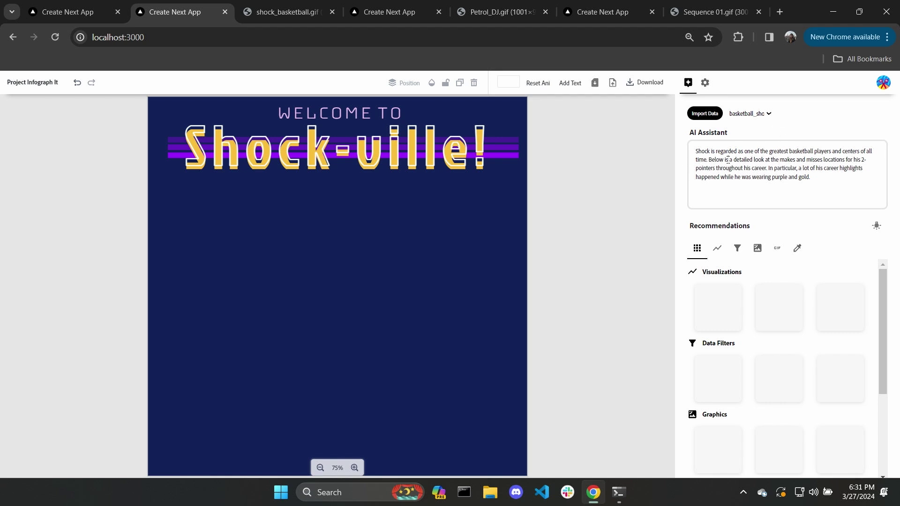
- Request graphics for the word "basketball" in the description and place the grey half-court outline below the Shock-ville title
{"action": "left_click_drag", "start_coordinate": [728, 160], "coordinate": [770, 160]}
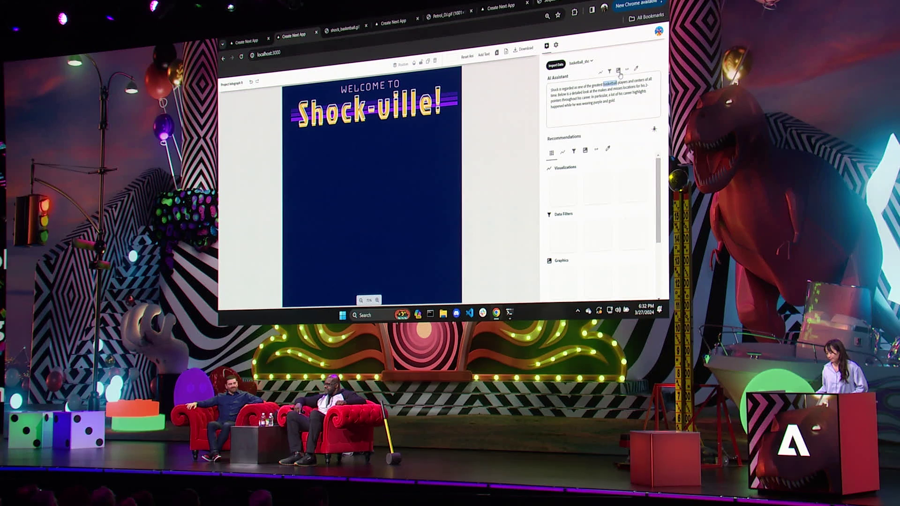
{"action": "left_click", "coordinate": [620, 75]}
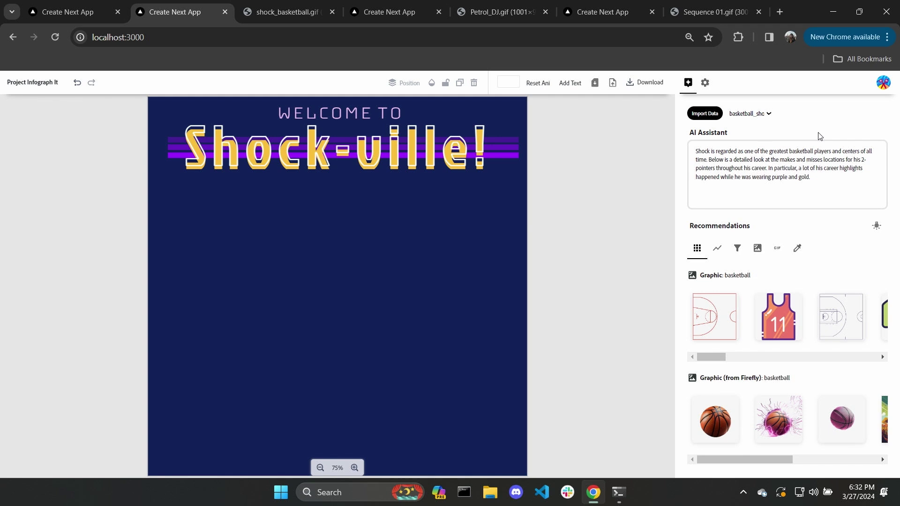
{"action": "left_click", "coordinate": [841, 319]}
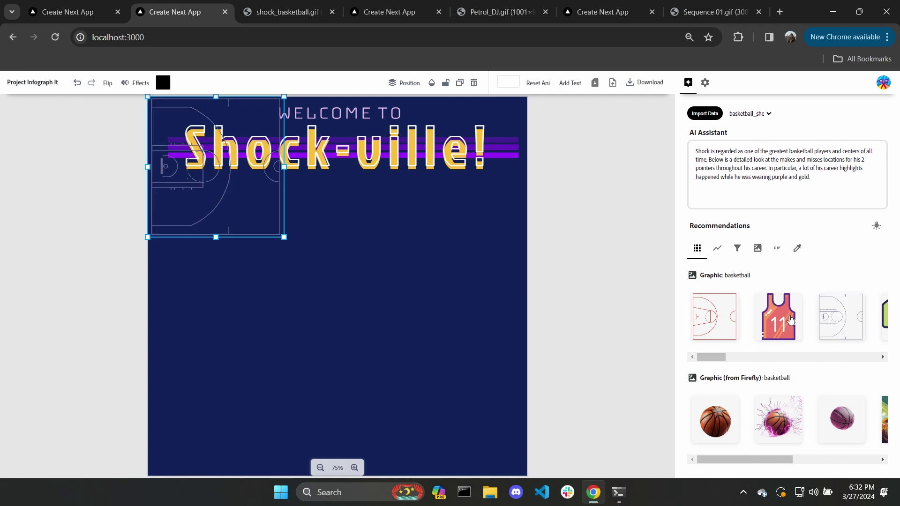
{"action": "left_click_drag", "start_coordinate": [207, 194], "coordinate": [225, 296]}
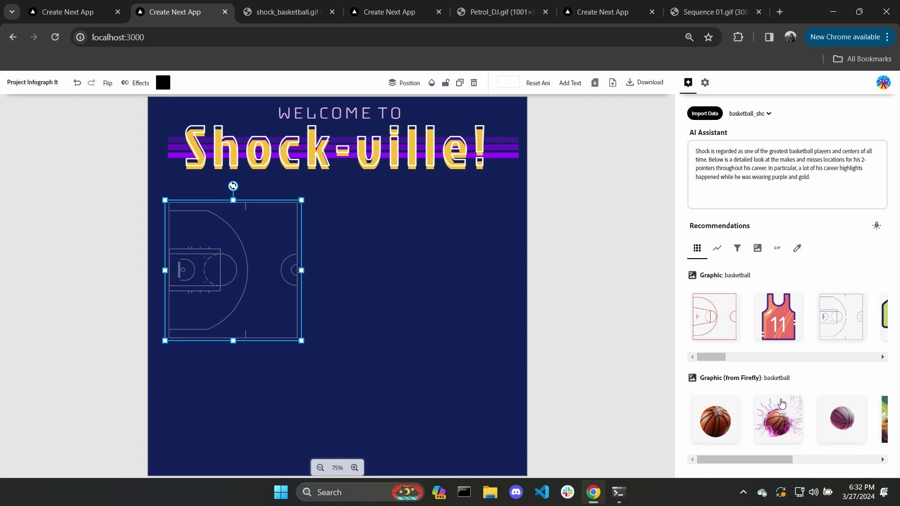
- Add the Firefly basketball with pink lightning, enlarge and tilt it, and place it in the poster's lower-left corner
{"action": "left_click", "coordinate": [784, 419]}
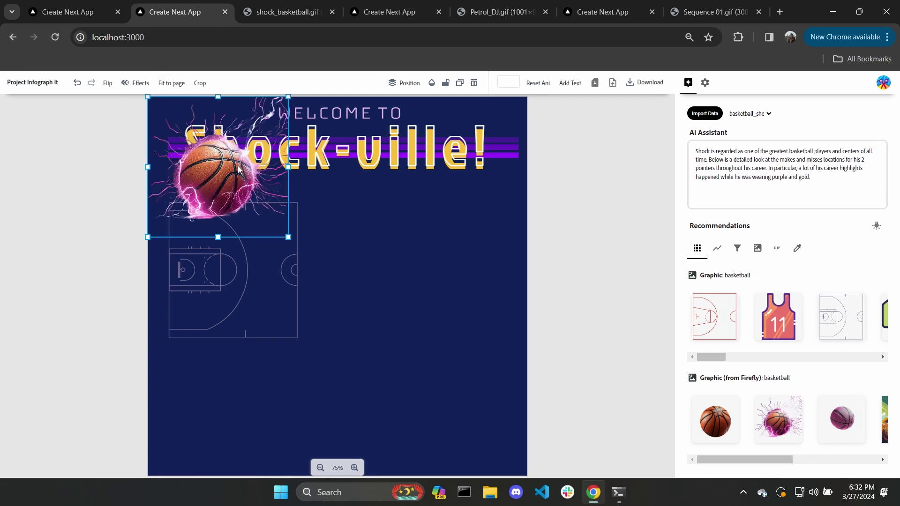
{"action": "left_click_drag", "start_coordinate": [213, 107], "coordinate": [325, 296]}
{"action": "left_click_drag", "start_coordinate": [229, 327], "coordinate": [193, 430]}
{"action": "left_click", "coordinate": [472, 330]}
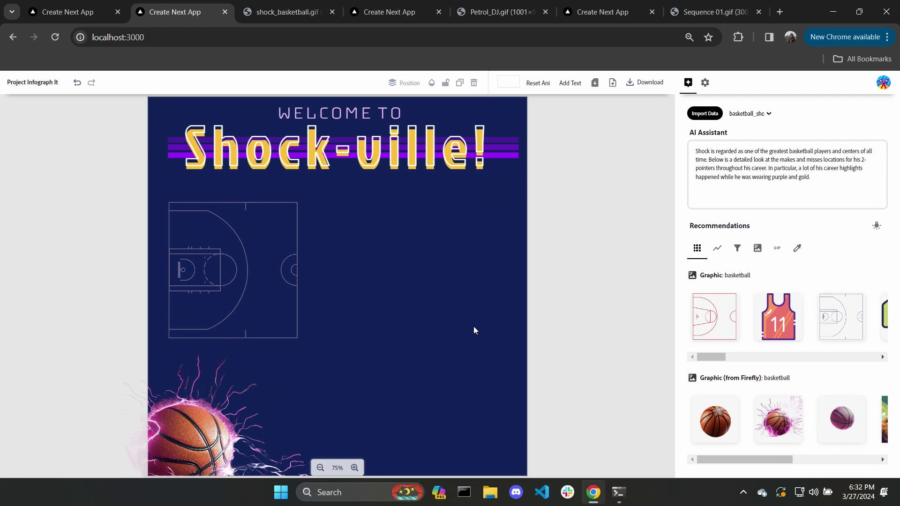
- Request visualizations for "makes and misses locations for his 2-pointers" and add the 2-pointer scatter plot beside the court
{"action": "left_click", "coordinate": [255, 295]}
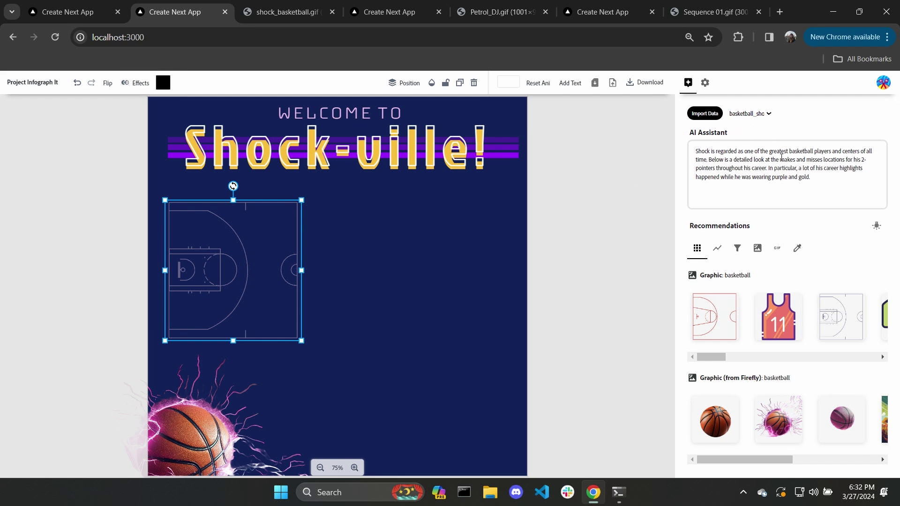
{"action": "left_click_drag", "start_coordinate": [780, 158], "coordinate": [715, 170]}
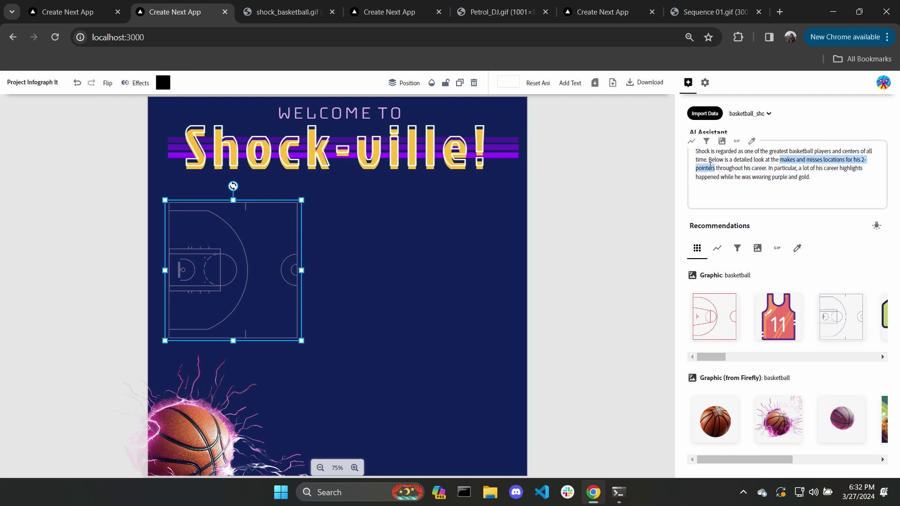
{"action": "left_click", "coordinate": [692, 141]}
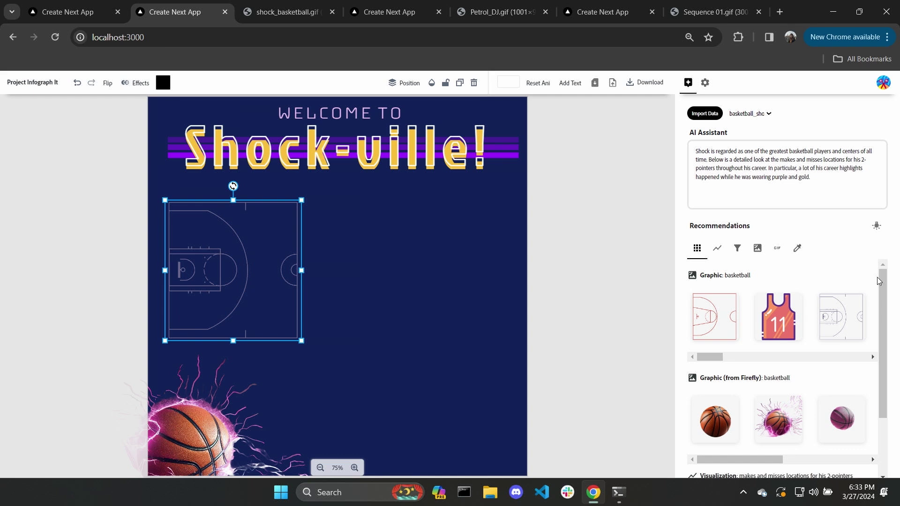
{"action": "scroll", "coordinate": [829, 328], "scroll_direction": "down", "scroll_amount": 2}
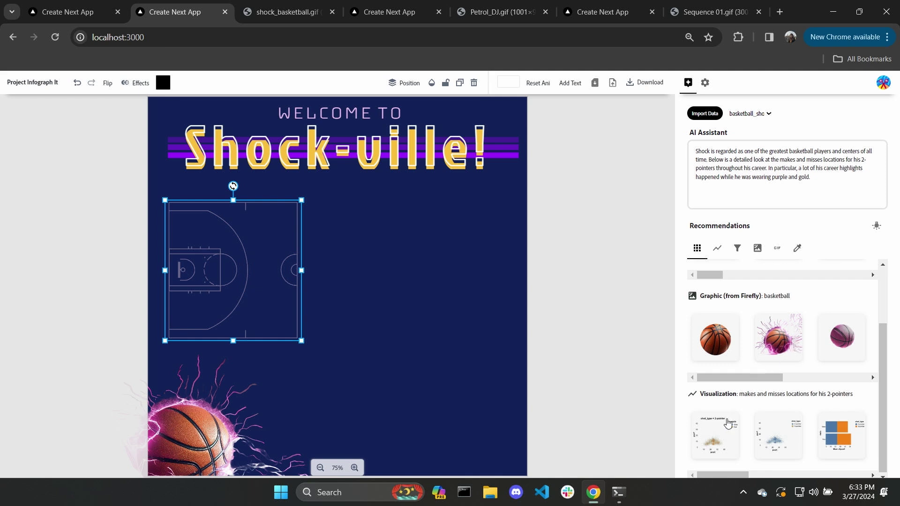
{"action": "left_click", "coordinate": [725, 426]}
{"action": "left_click_drag", "start_coordinate": [280, 205], "coordinate": [381, 309]}
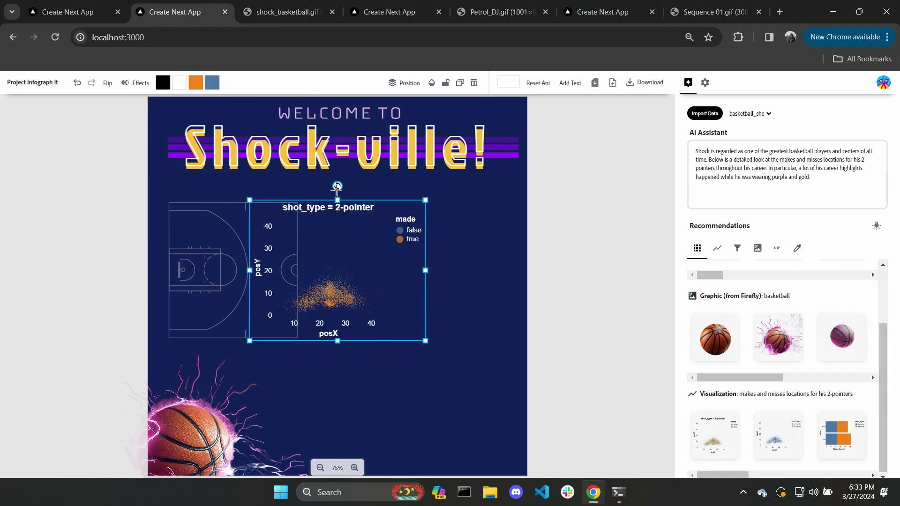
- Rotate the scatter plot 90°, enlarge it and align its points over the court outline
{"action": "left_click_drag", "start_coordinate": [338, 185], "coordinate": [437, 280]}
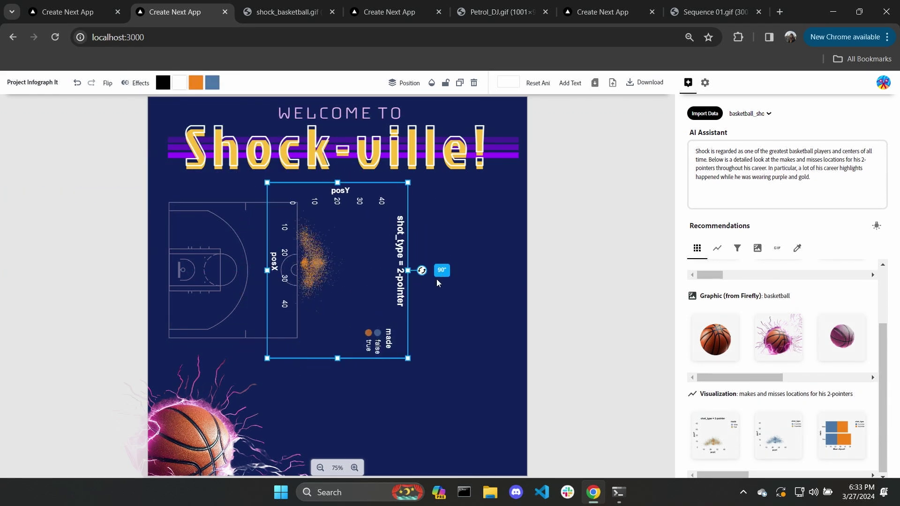
{"action": "left_click_drag", "start_coordinate": [425, 369], "coordinate": [447, 394]}
{"action": "left_click_drag", "start_coordinate": [324, 258], "coordinate": [194, 248]}
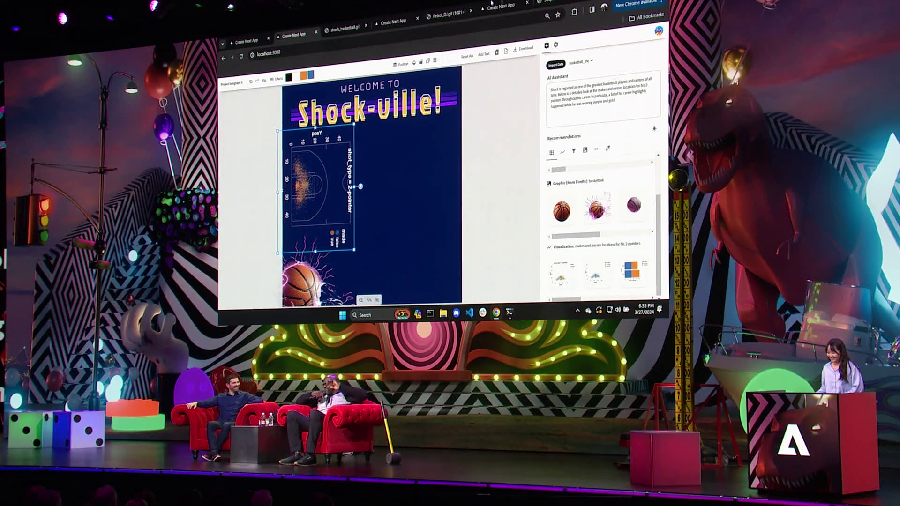
- Hide the scatter plot's legend and its default X and Y axes
{"action": "left_click", "coordinate": [556, 45]}
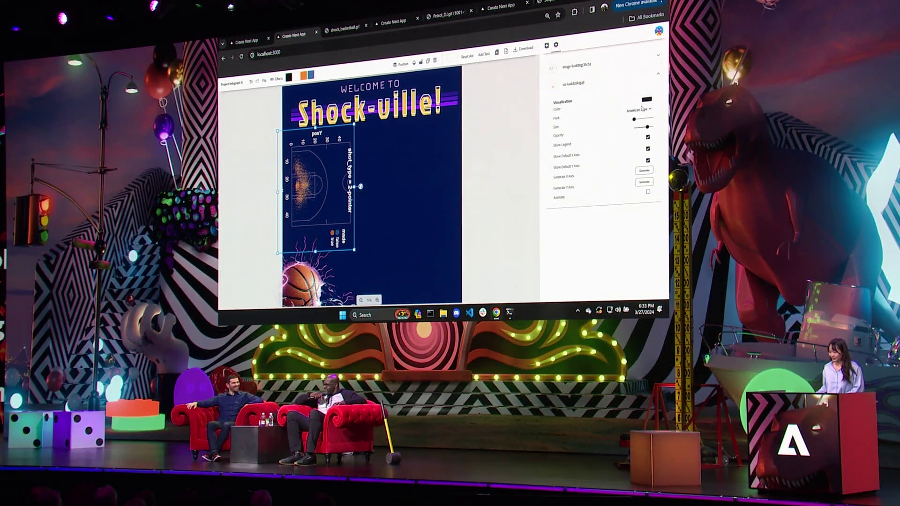
{"action": "left_click", "coordinate": [648, 137]}
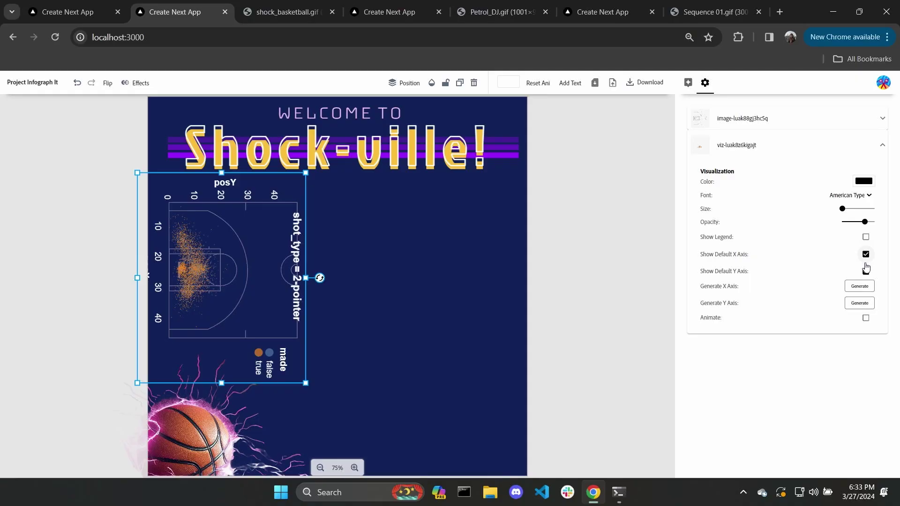
{"action": "left_click", "coordinate": [866, 254]}
{"action": "left_click", "coordinate": [866, 271]}
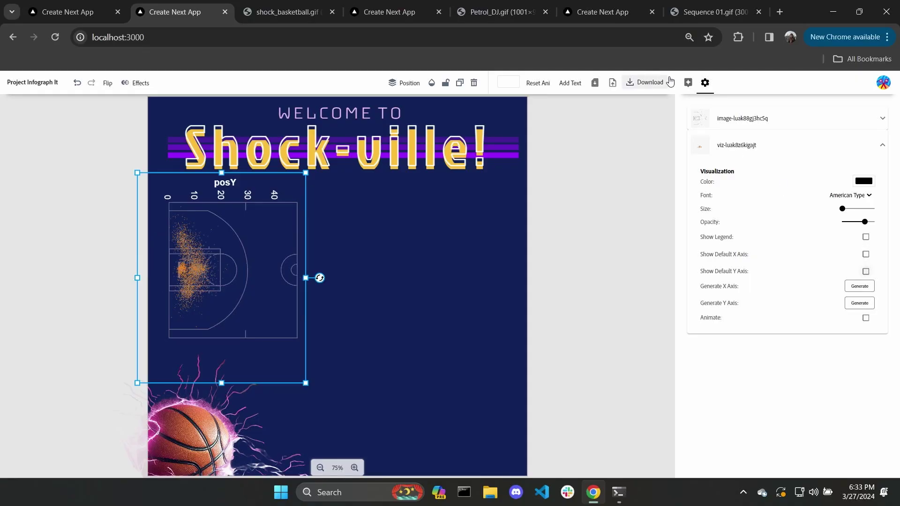
{"action": "left_click", "coordinate": [688, 83]}
{"action": "left_click", "coordinate": [466, 277]}
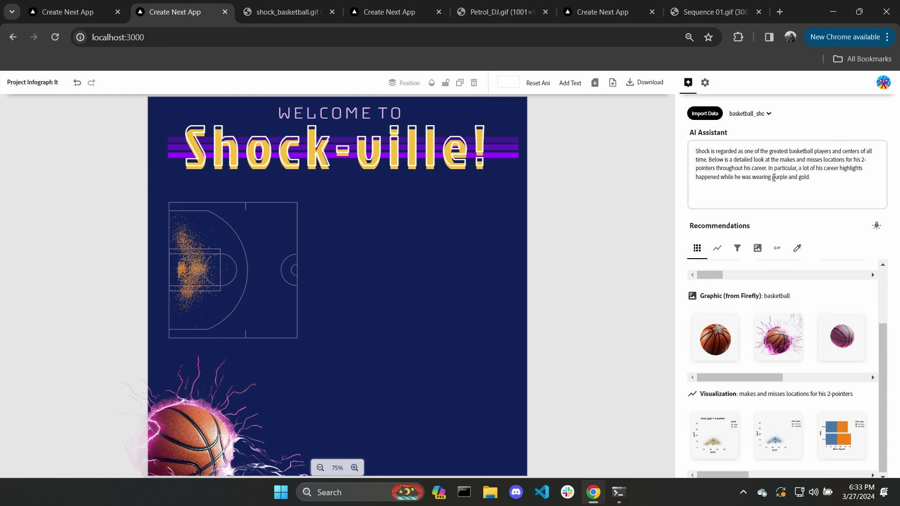
- Request color palettes for "purple and gold" and apply the yellow-green and purple palette to the scatter plot
{"action": "left_click_drag", "start_coordinate": [782, 180], "coordinate": [804, 179]}
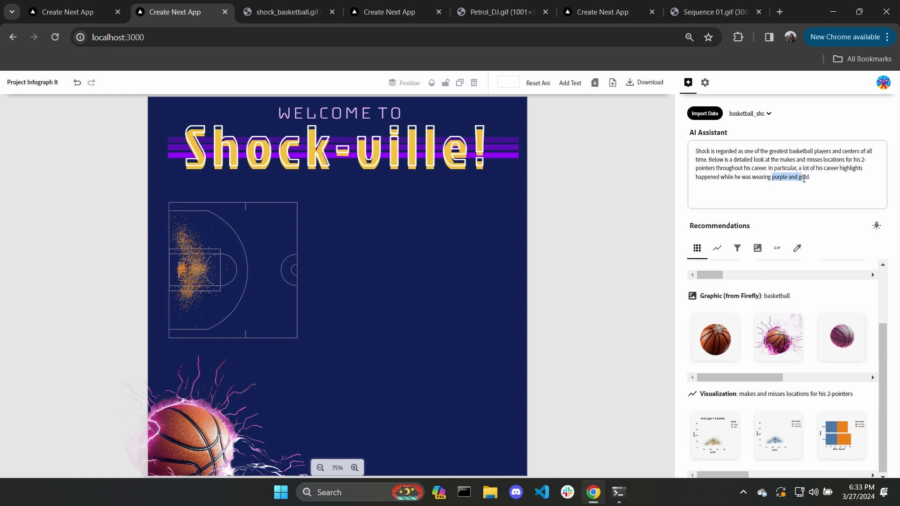
{"action": "left_click", "coordinate": [828, 169]}
{"action": "scroll", "coordinate": [827, 305], "scroll_direction": "down", "scroll_amount": 2}
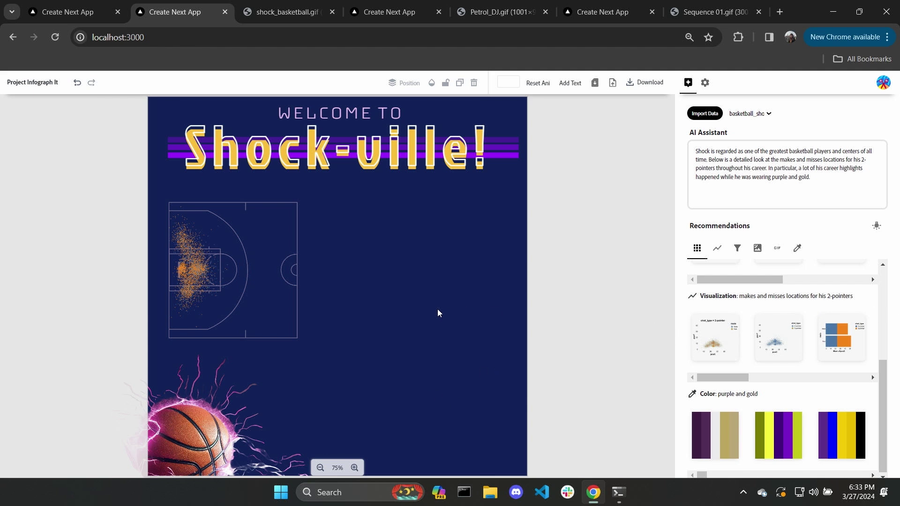
{"action": "left_click", "coordinate": [232, 280]}
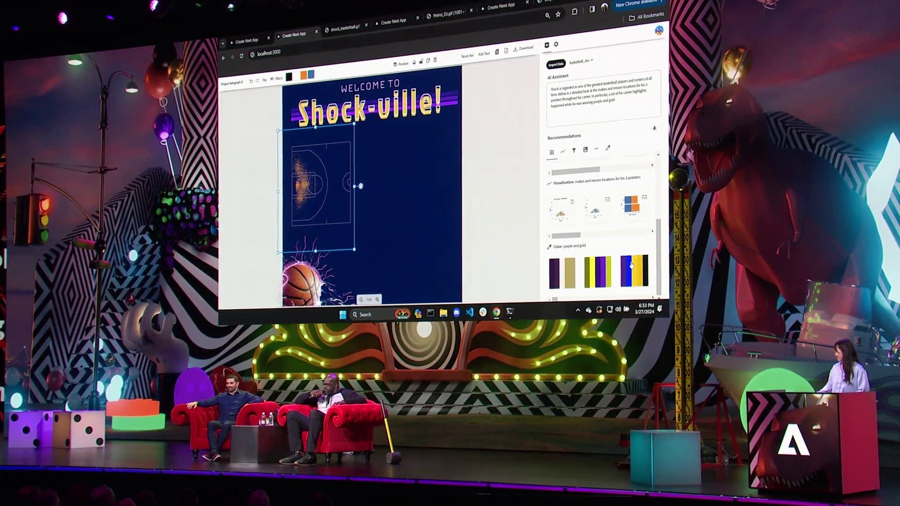
{"action": "left_click", "coordinate": [597, 272]}
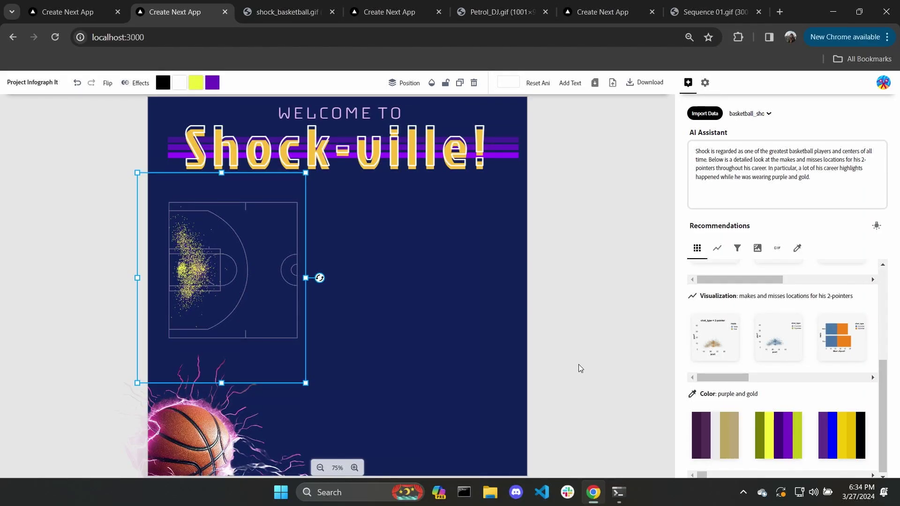
{"action": "left_click", "coordinate": [557, 345]}
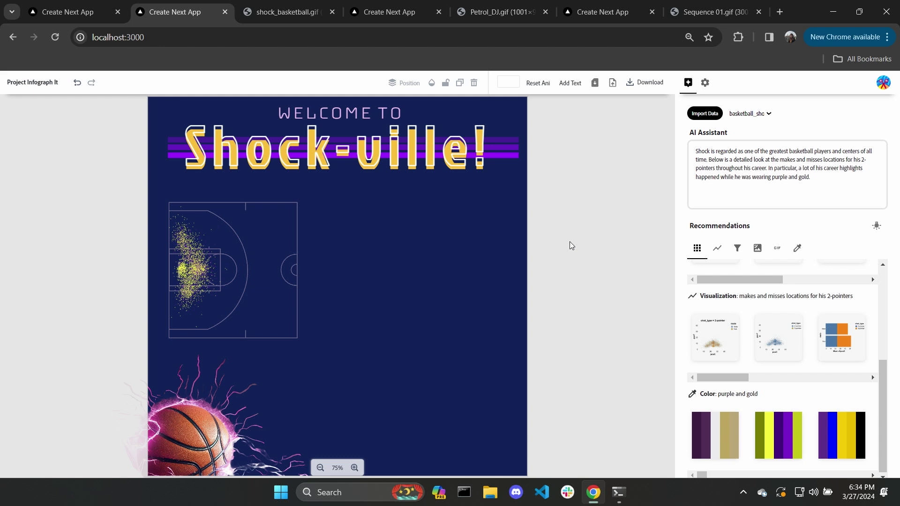
- Request visualizations for "throughout his career" and add the quarter and team donut charts to the poster
{"action": "left_click_drag", "start_coordinate": [717, 167], "coordinate": [765, 170]}
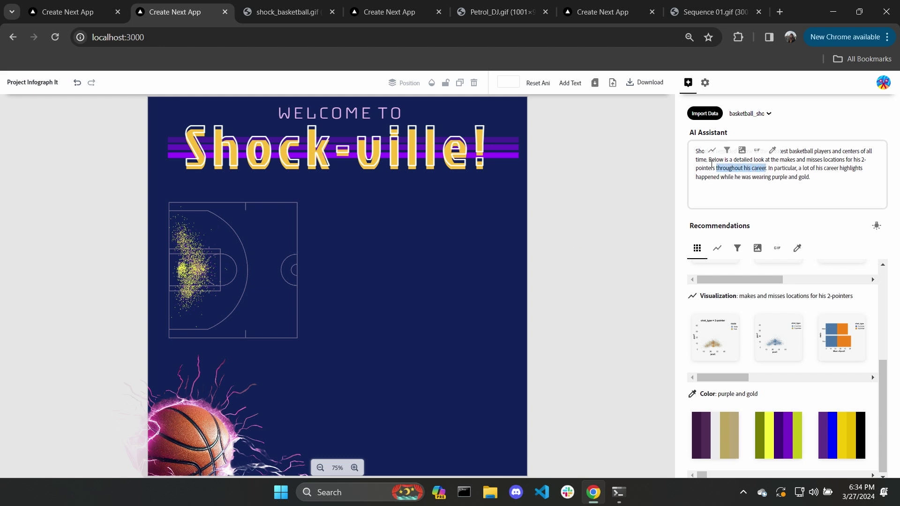
{"action": "left_click", "coordinate": [712, 151]}
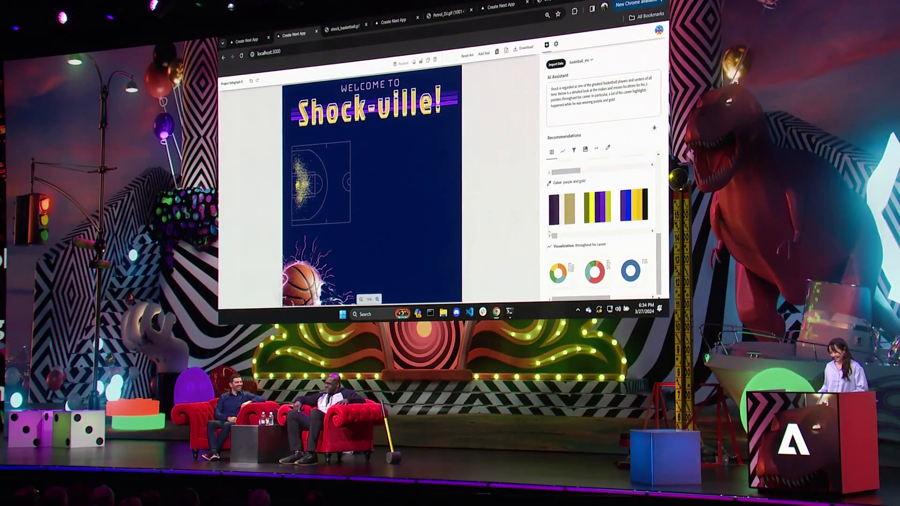
{"action": "left_click", "coordinate": [558, 272]}
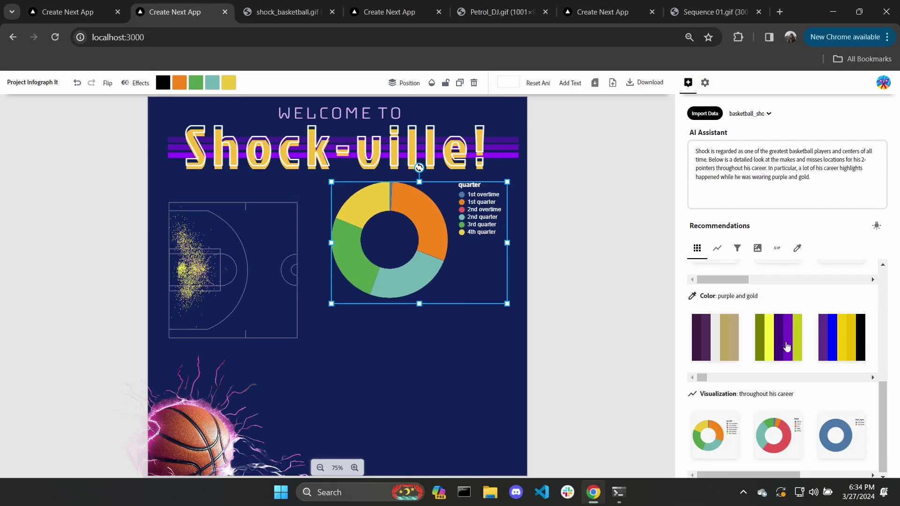
{"action": "left_click", "coordinate": [778, 436]}
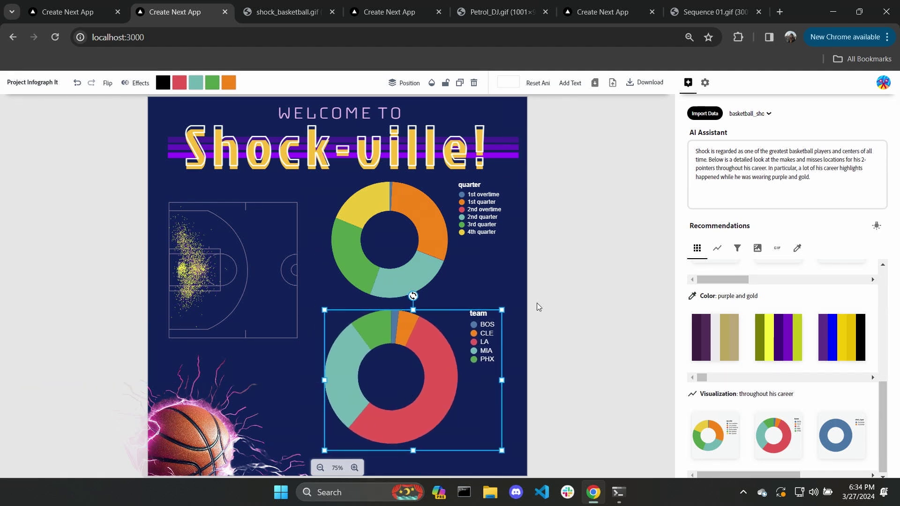
{"action": "left_click", "coordinate": [334, 201]}
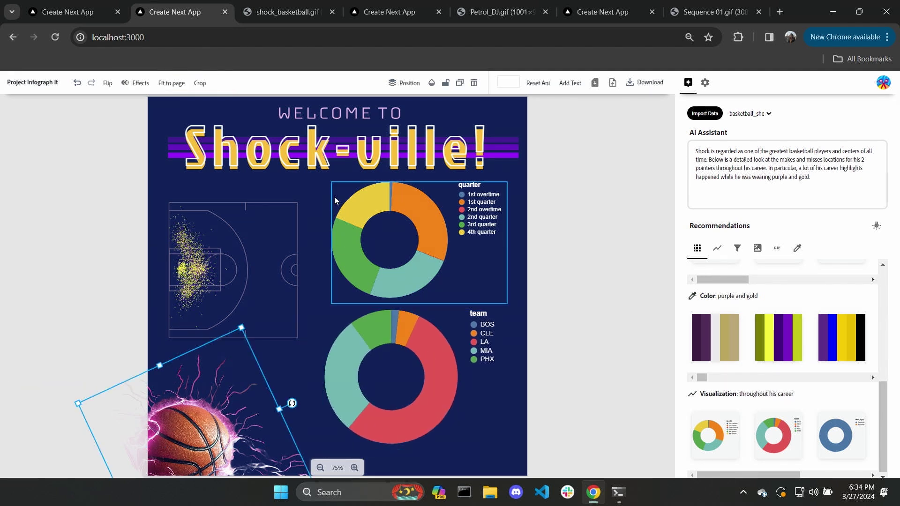
{"action": "left_click", "coordinate": [331, 161]}
{"action": "left_click", "coordinate": [537, 244]}
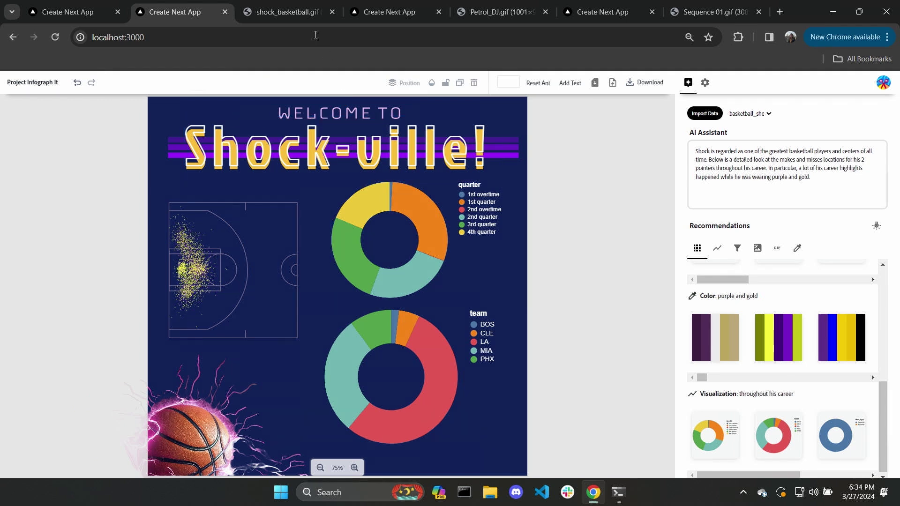
- Open shock_basketball.gif to view the animated basketball infographic
{"action": "left_click", "coordinate": [287, 10]}
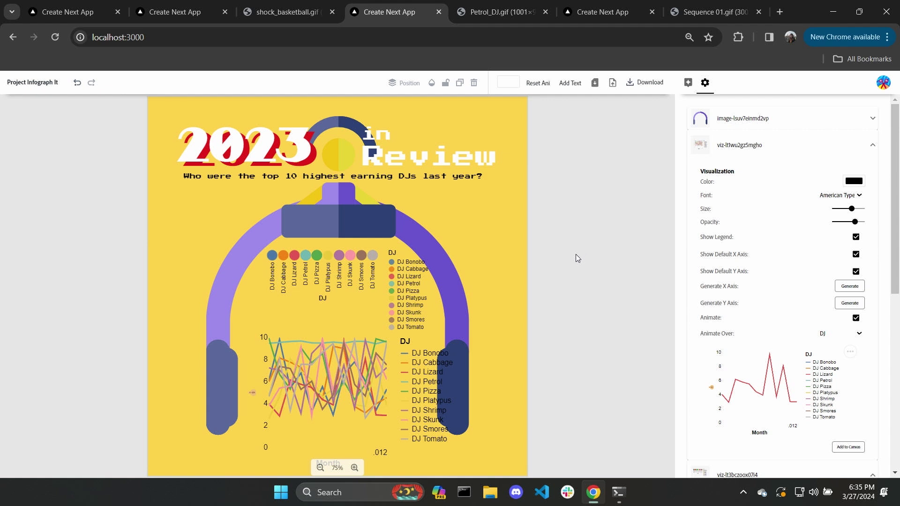
- In the 2023 in Review poster, lower the DJ line chart's opacity to about 0.09 and overlay its version animated over DJ
{"action": "left_click", "coordinate": [346, 405]}
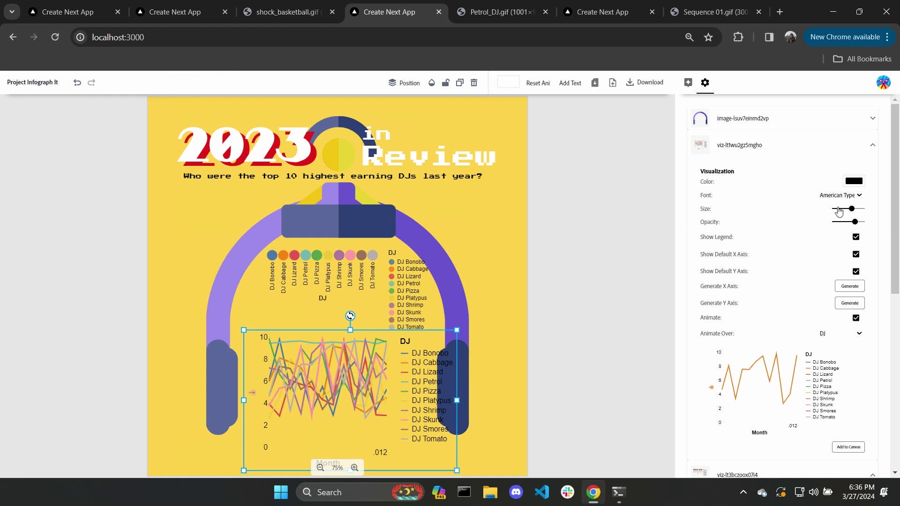
{"action": "left_click_drag", "start_coordinate": [839, 224], "coordinate": [834, 223]}
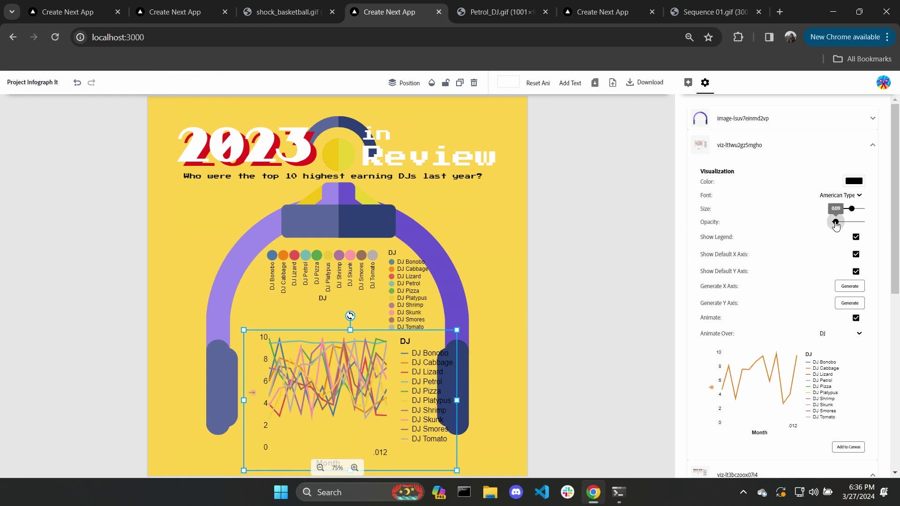
{"action": "left_click", "coordinate": [519, 274]}
- Replace the static DJ bubble chart with its version animated over Month and enlarge it above the line chart between the headphones
{"action": "left_click", "coordinate": [356, 304]}
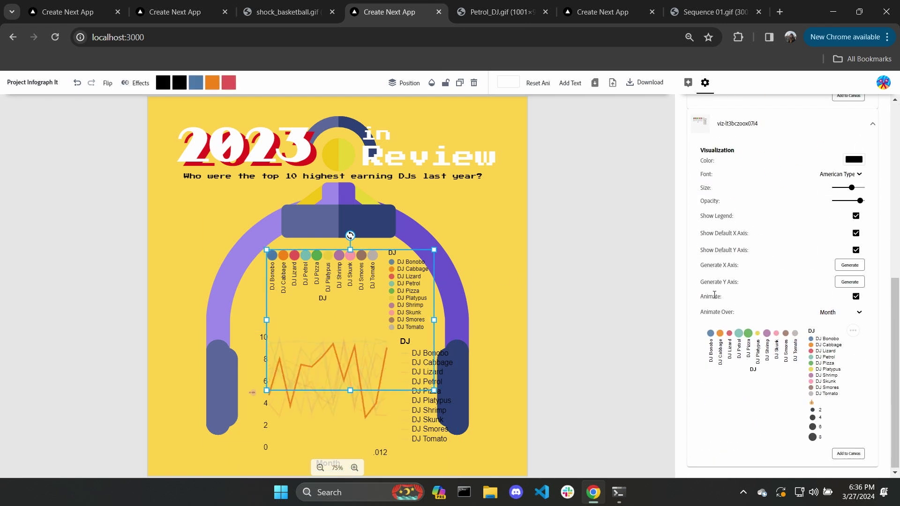
{"action": "left_click", "coordinate": [851, 455]}
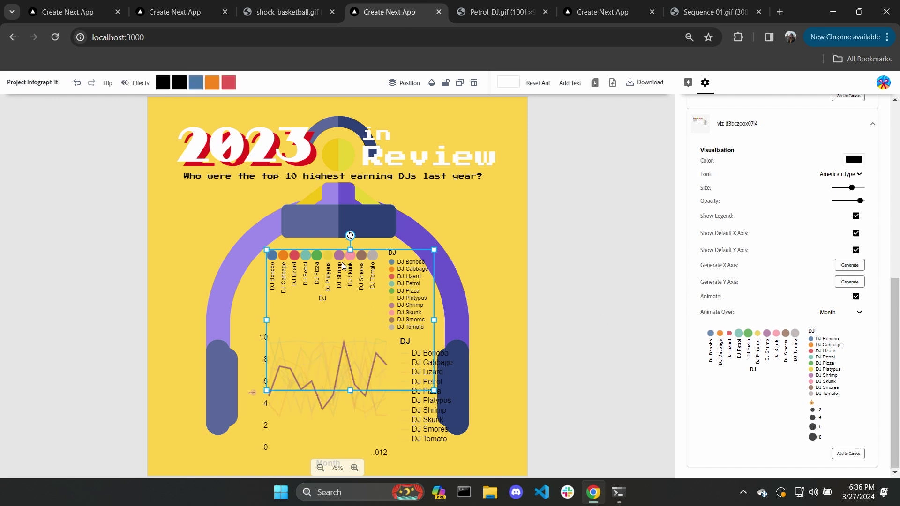
{"action": "left_click", "coordinate": [374, 260]}
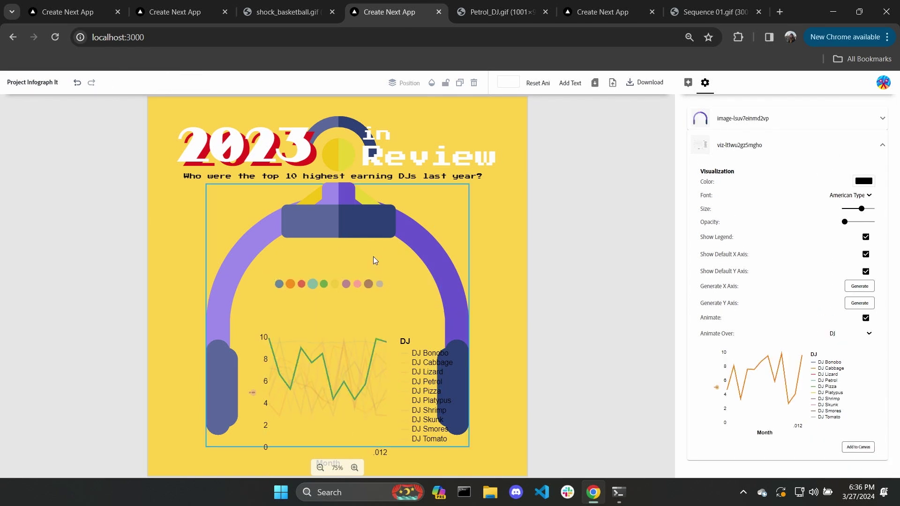
{"action": "left_click", "coordinate": [412, 294]}
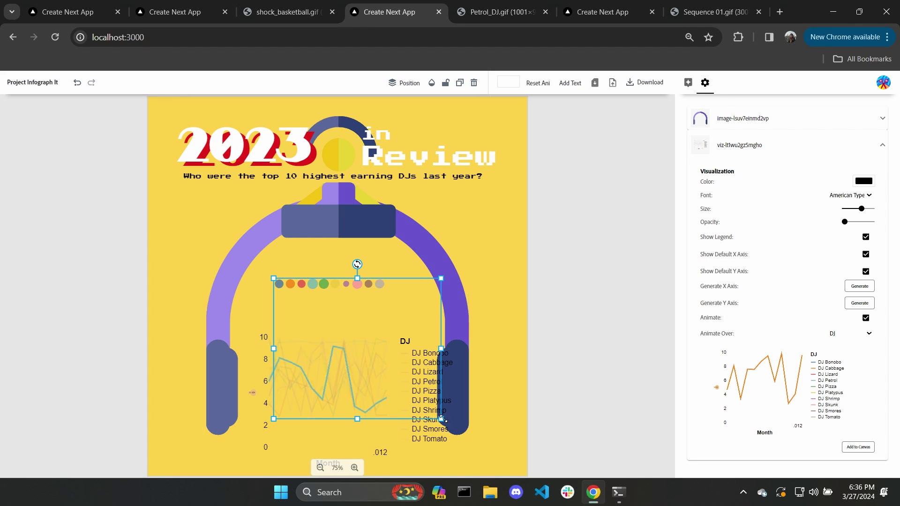
{"action": "left_click_drag", "start_coordinate": [441, 418], "coordinate": [480, 452]}
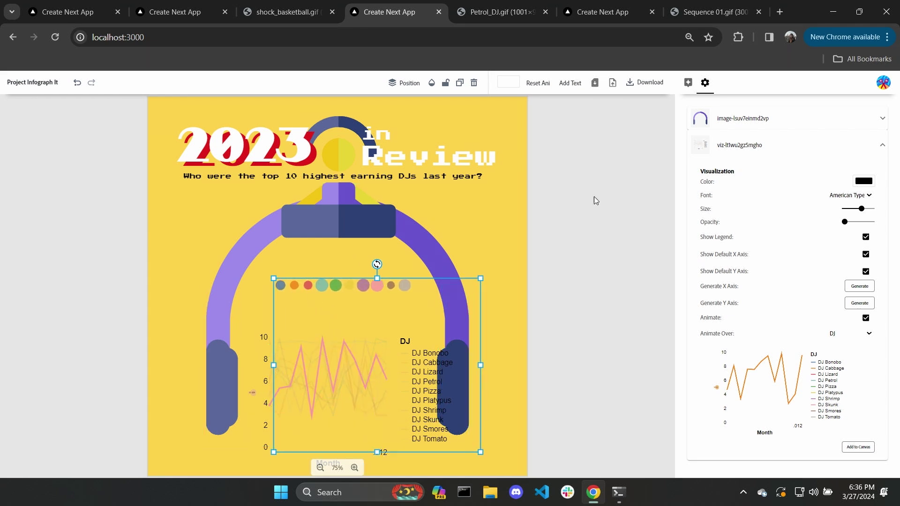
{"action": "left_click", "coordinate": [603, 213]}
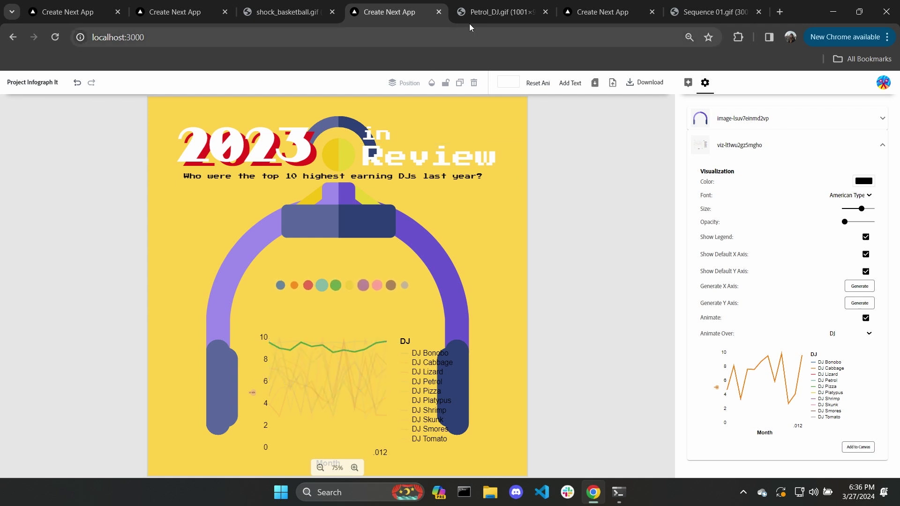
- Open Petrol_DJ.gif to view the finished animated 2023 in Review infographic
{"action": "left_click", "coordinate": [492, 13]}
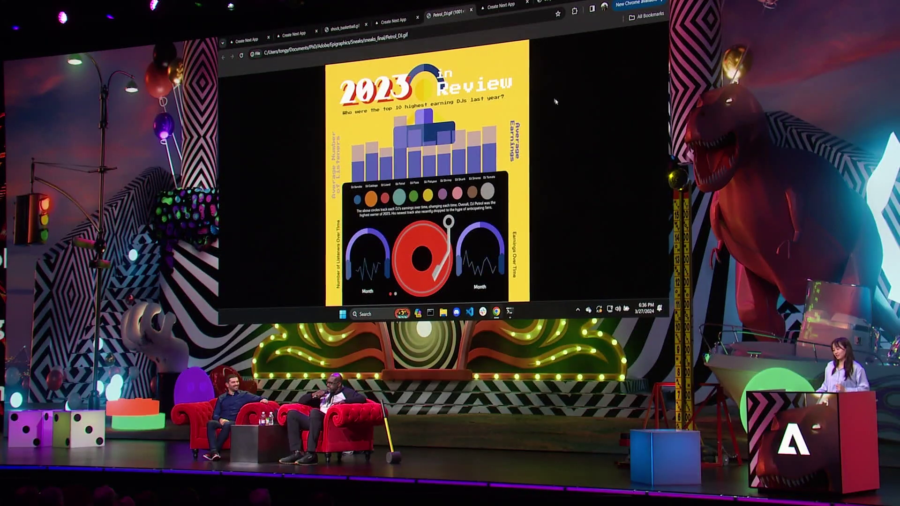
- Select the phone image in the Shock's Product Endorsements poster and open Sequence 01.gif to view all three infographics side by side
{"action": "left_click", "coordinate": [500, 8]}
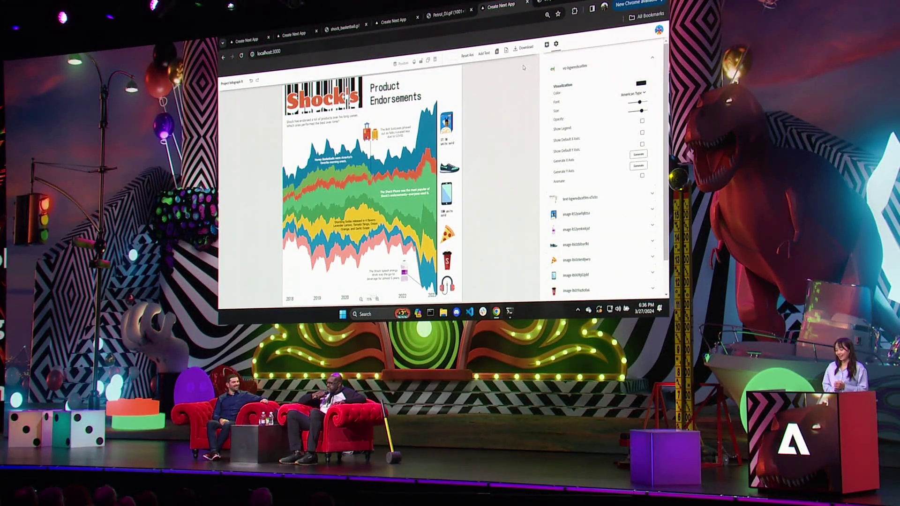
{"action": "left_click", "coordinate": [446, 193]}
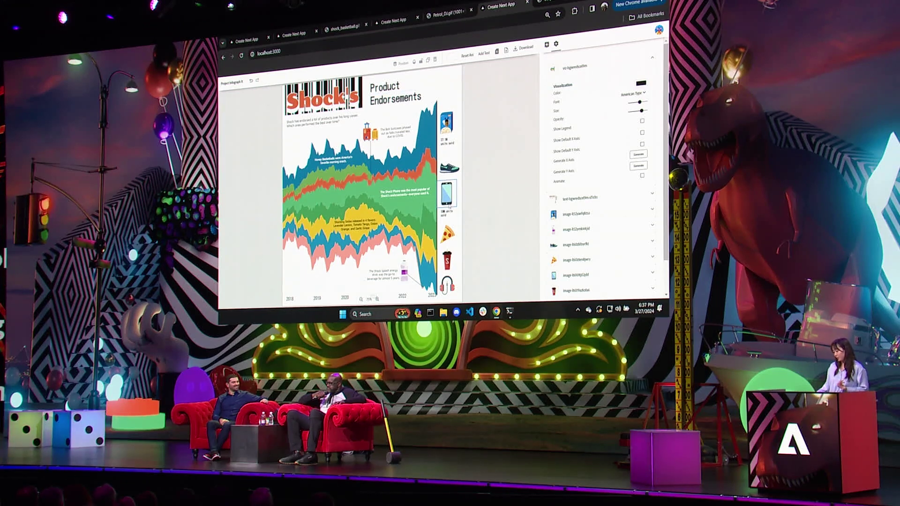
{"action": "left_click", "coordinate": [446, 193]}
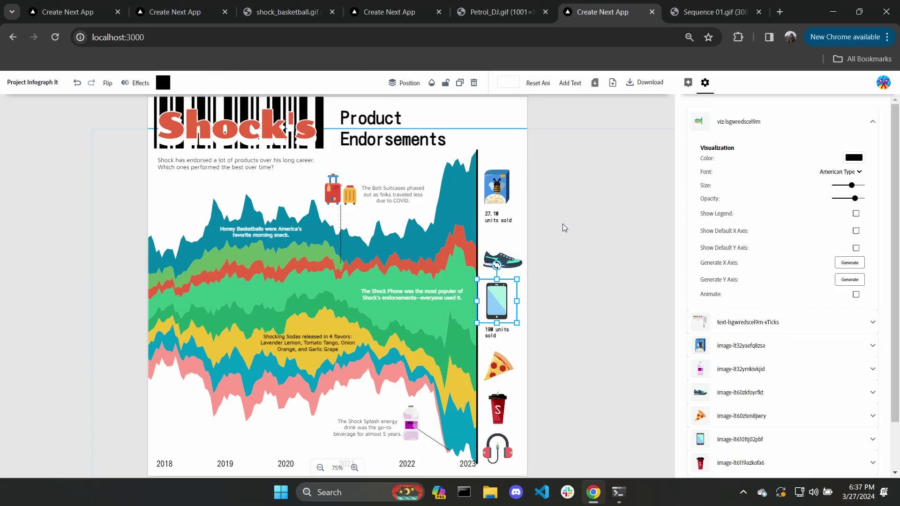
{"action": "key", "text": "ctrl+Tab"}
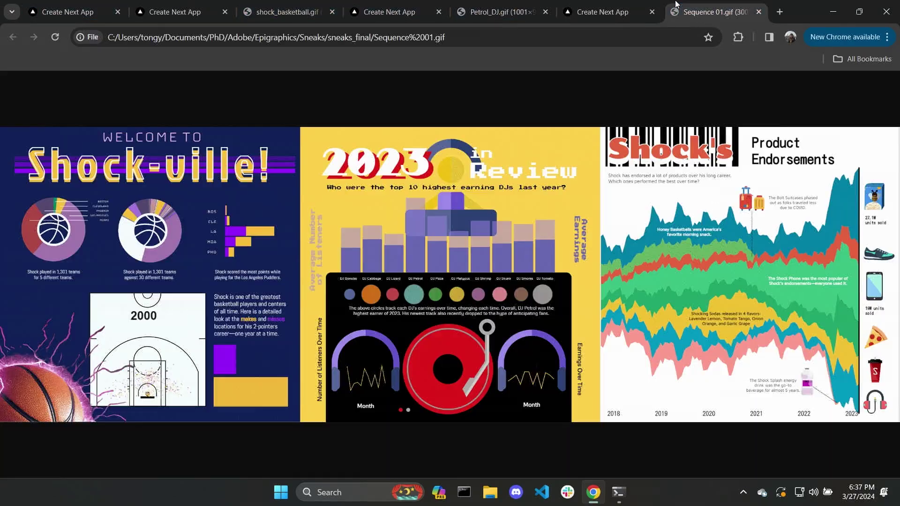